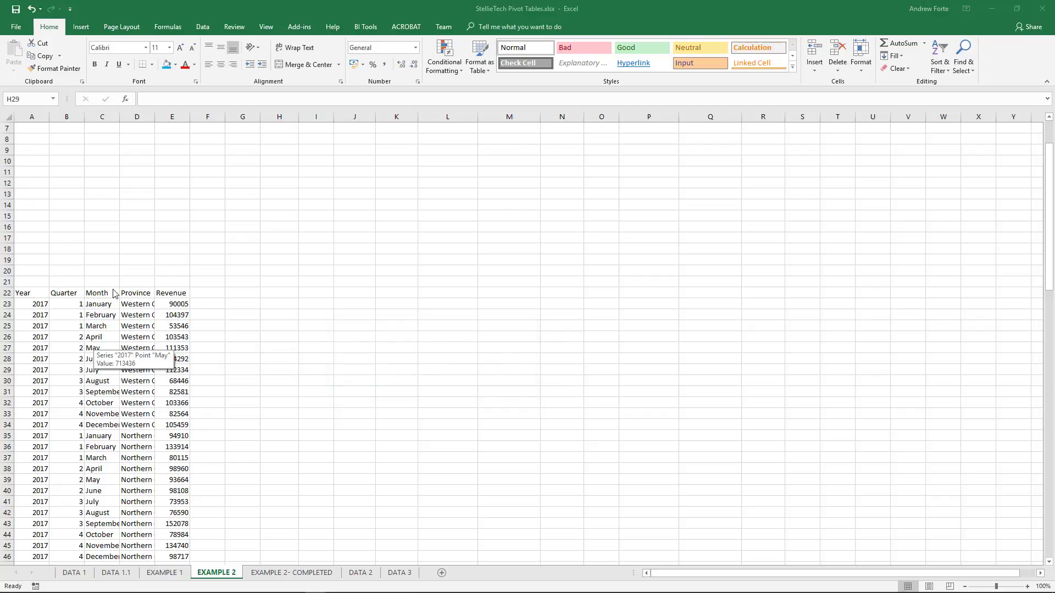
Select A22:E118, from the Year header through the last record in row 118.
left_click(33, 293)
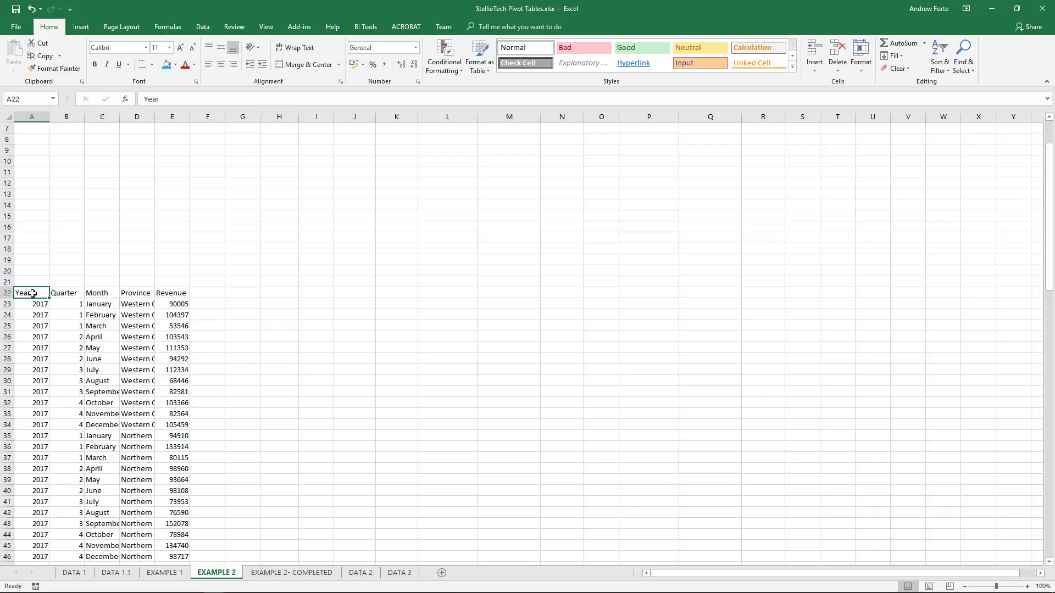
key("ctrl+shift+Right")
key("ctrl+shift+Down")
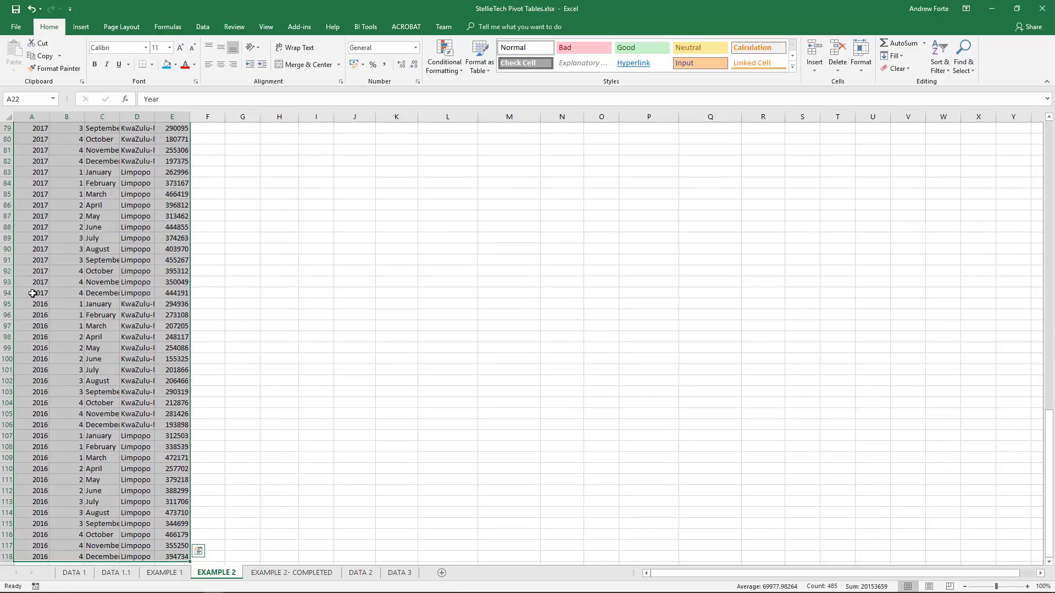
Convert A22:E118 into an Excel table with headers, creating Table7 with banded rows.
left_click(78, 33)
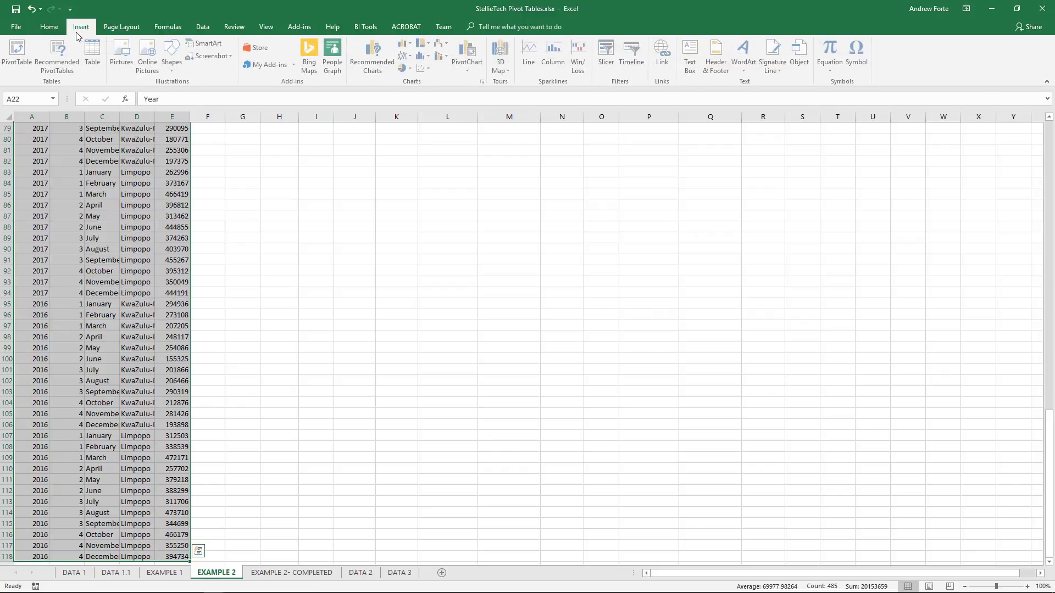
left_click(93, 60)
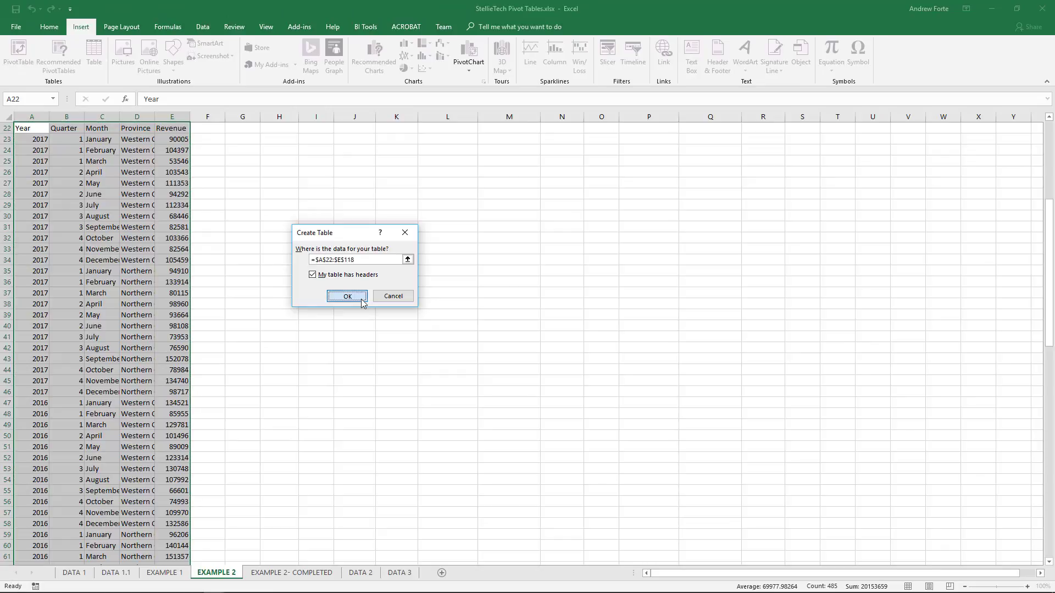
left_click(544, 228)
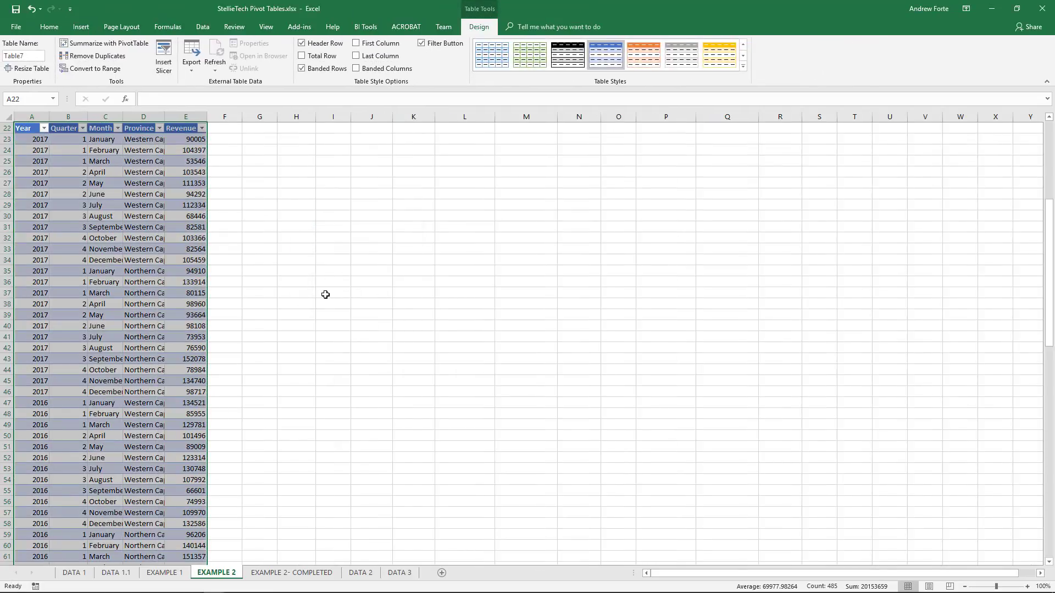
scroll(321, 290, "up", 7)
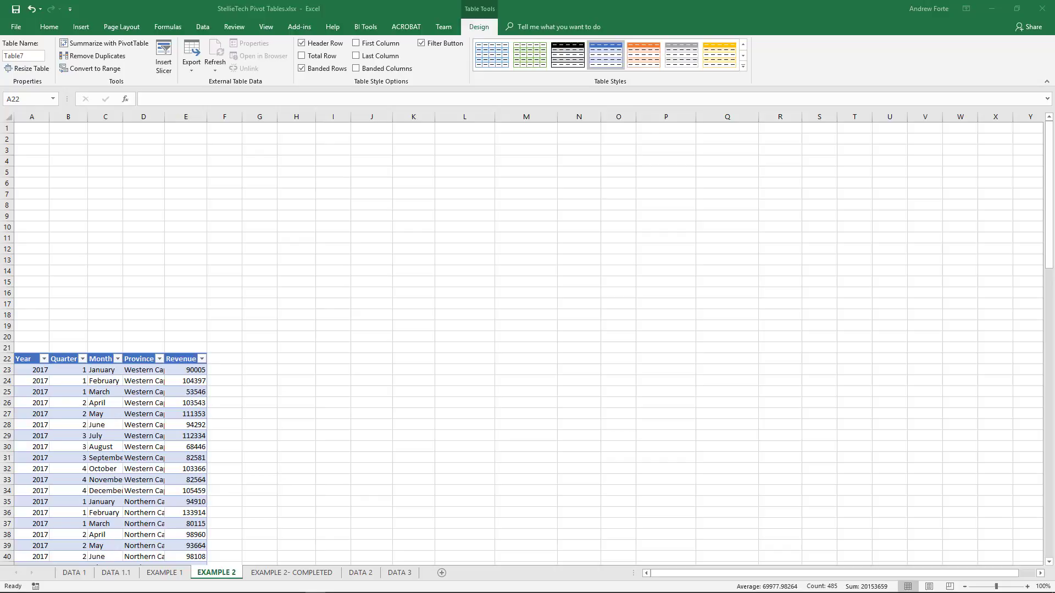
Insert an empty PivotTable from Table7 at cell G3 on the existing EXAMPLE 2 sheet.
left_click(138, 416)
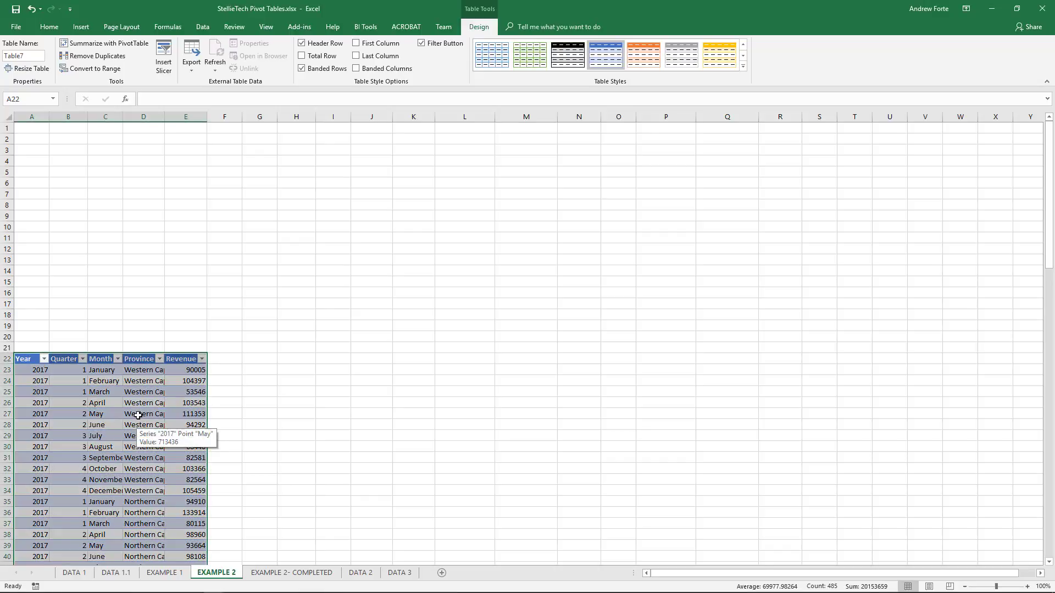
left_click(138, 414)
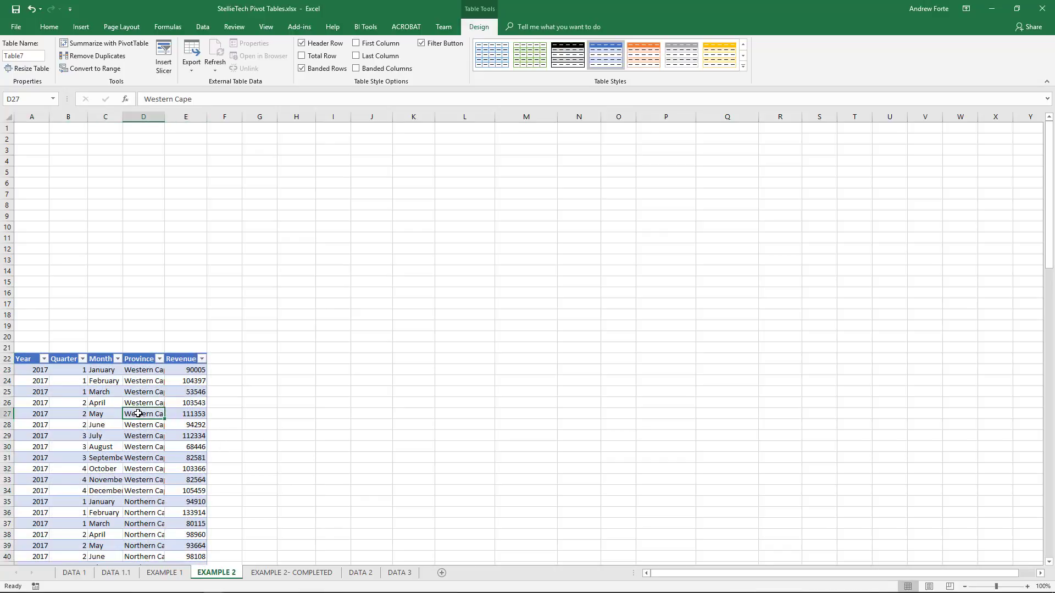
left_click(79, 27)
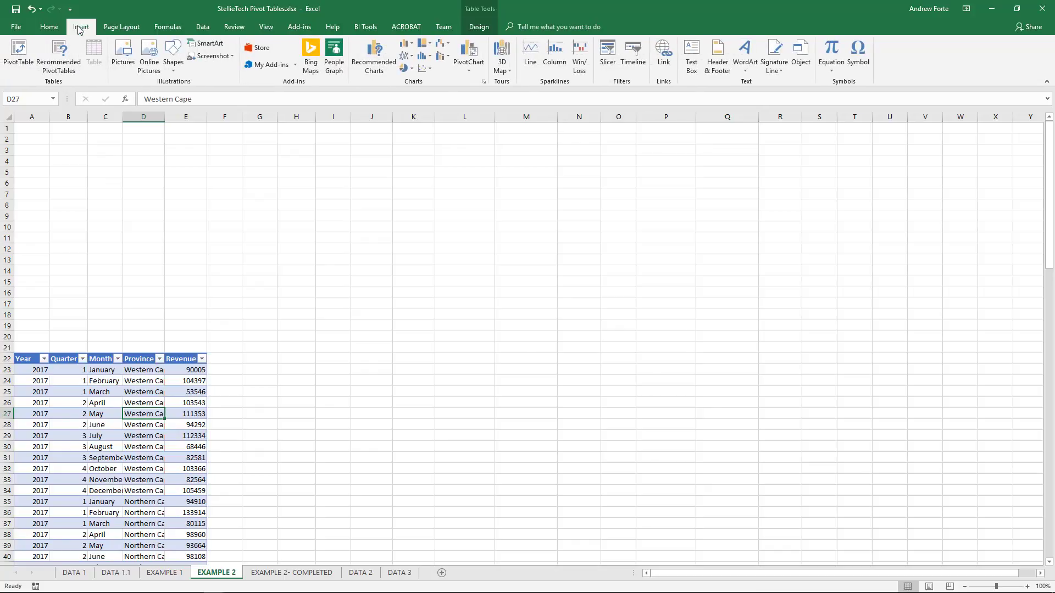
left_click(18, 59)
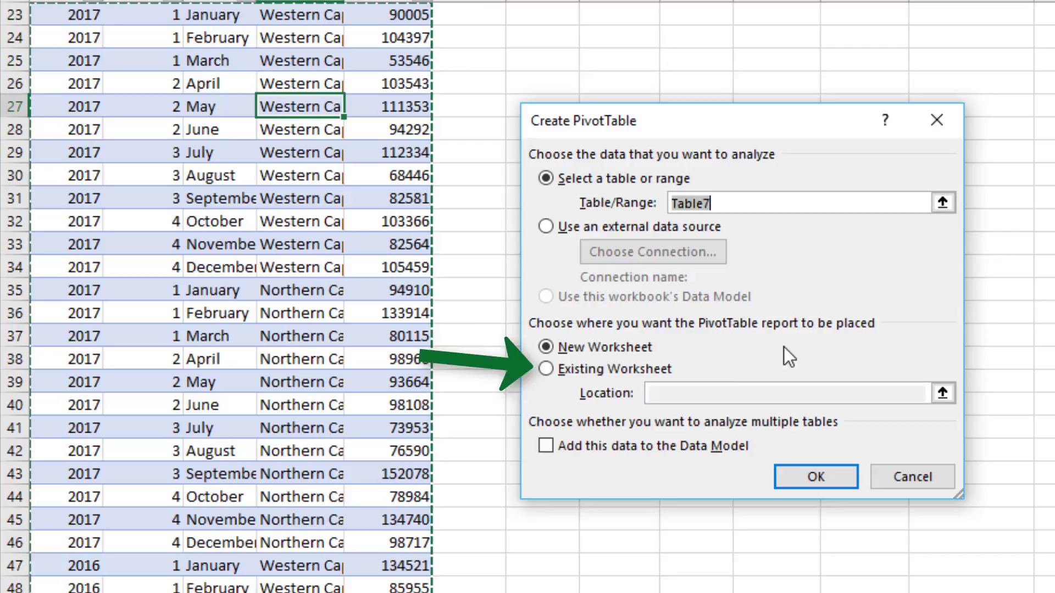
left_click(549, 370)
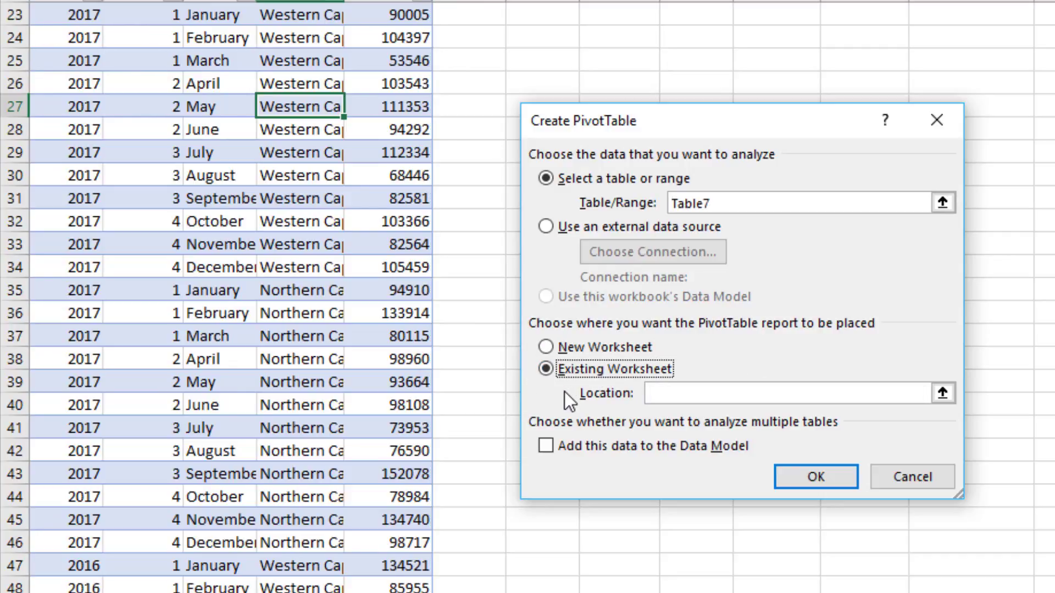
left_click(666, 391)
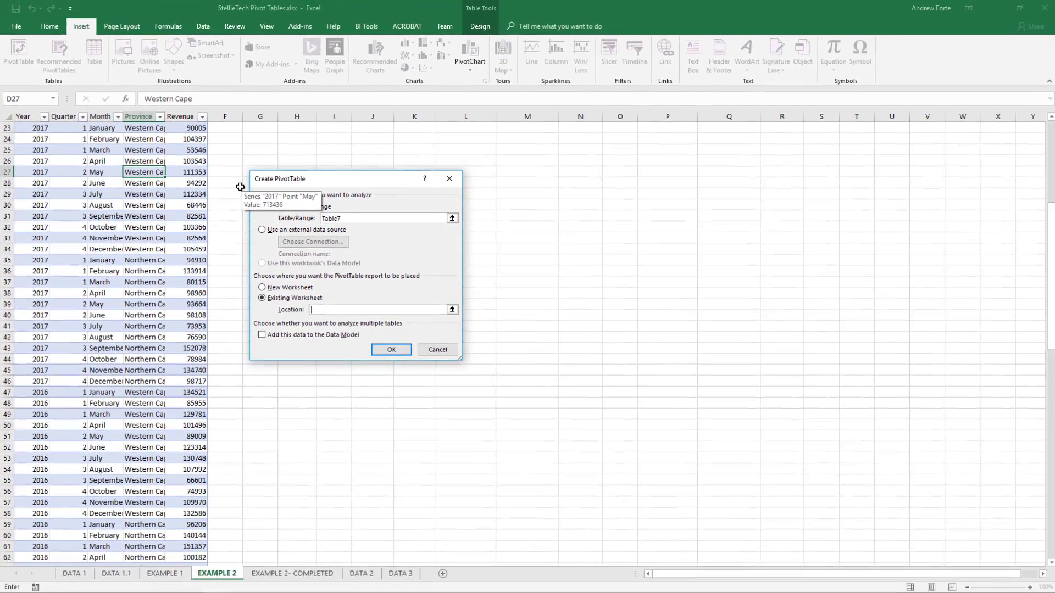
scroll(240, 187, "up", 7)
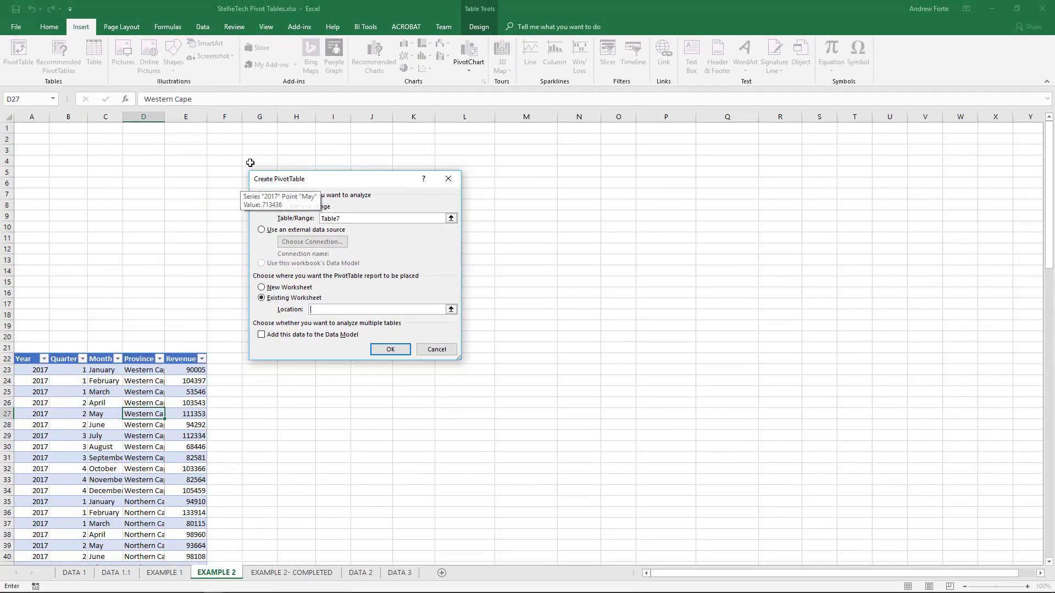
left_click(256, 152)
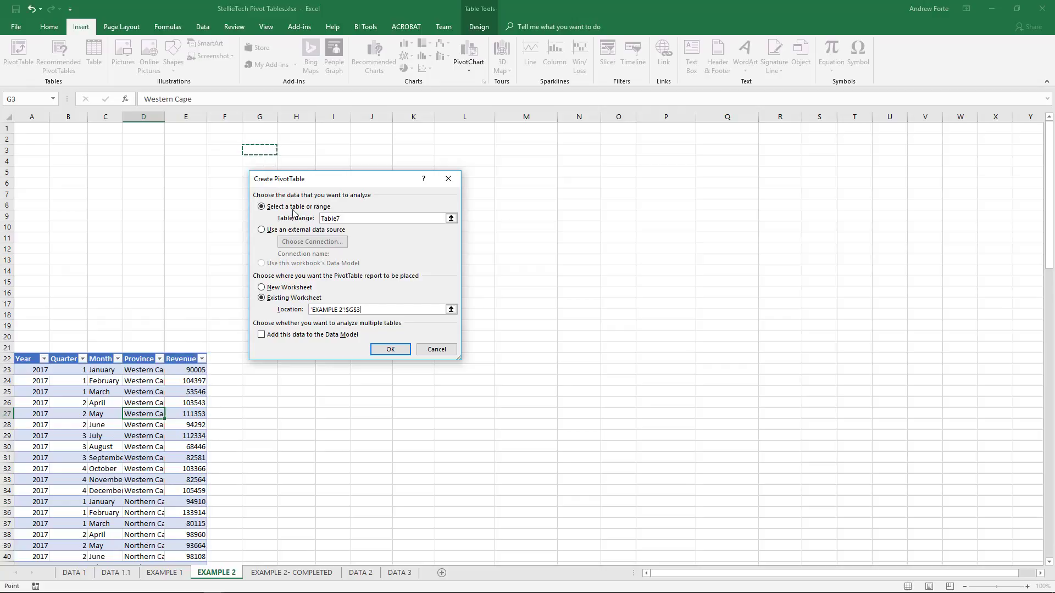
left_click(382, 351)
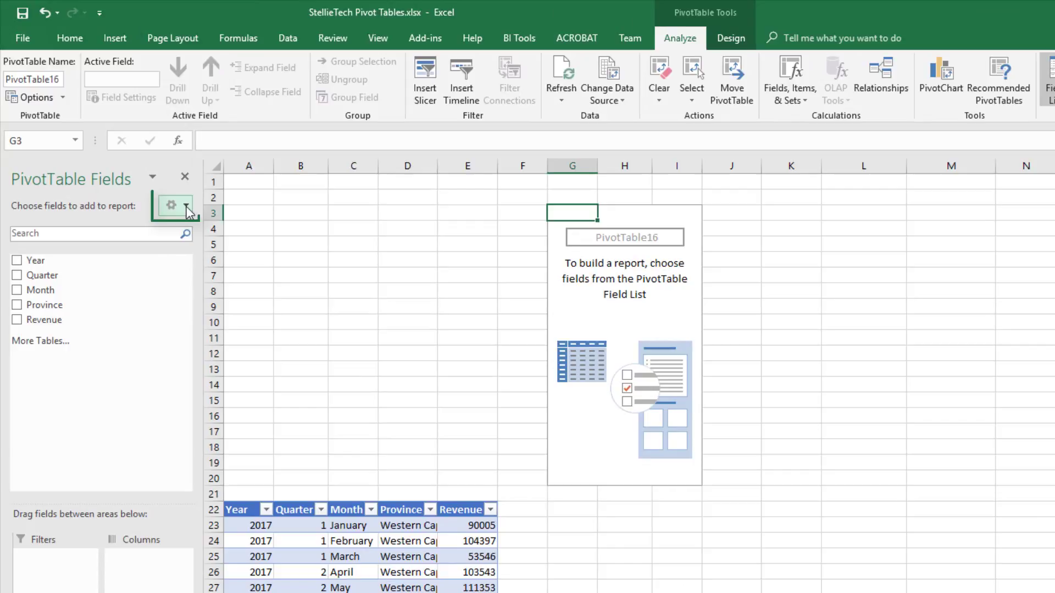
left_click(162, 179)
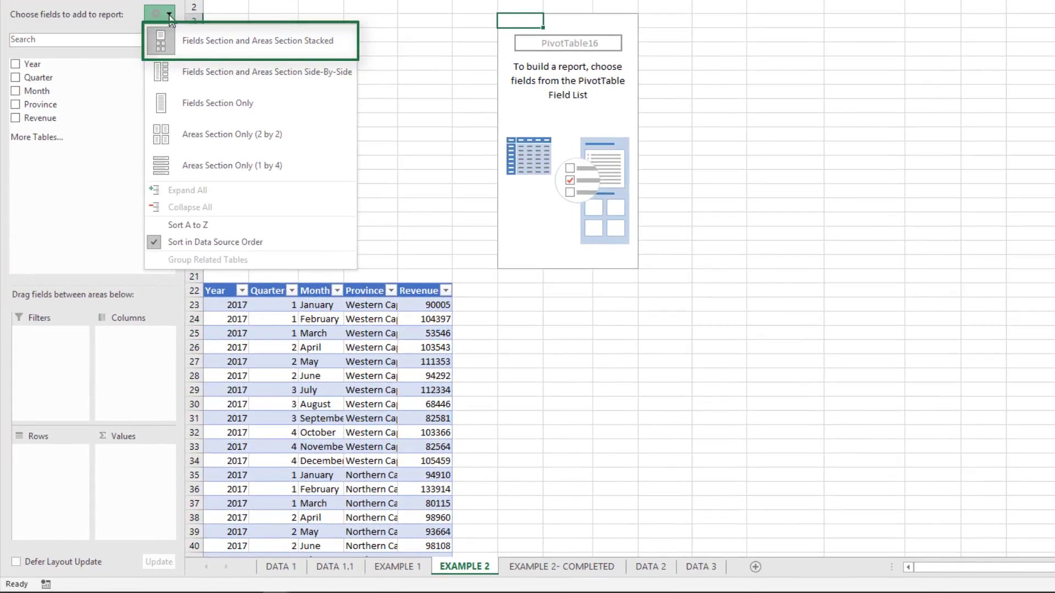
left_click(170, 75)
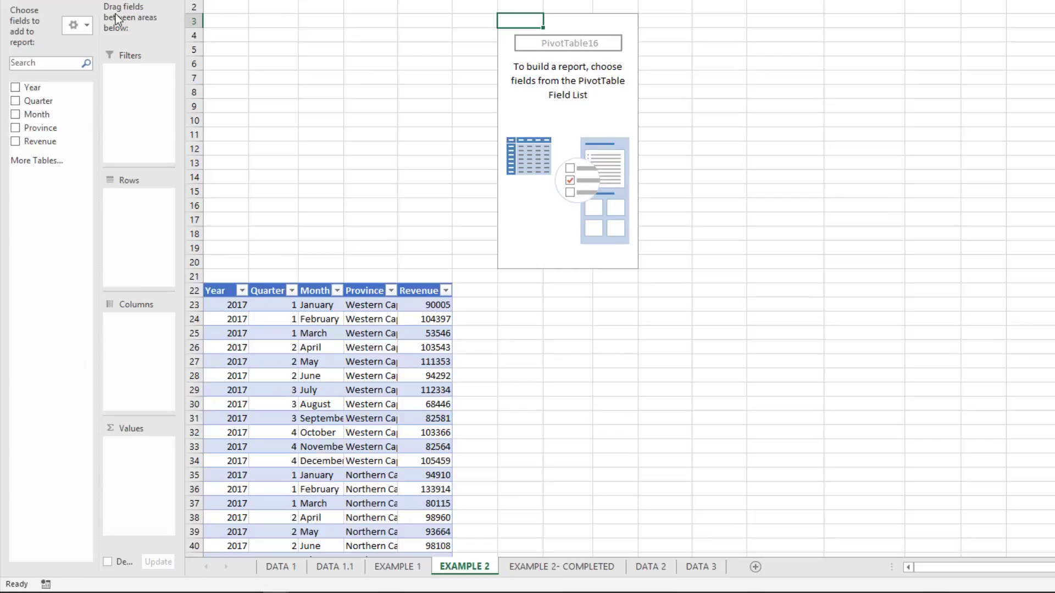
left_click(84, 25)
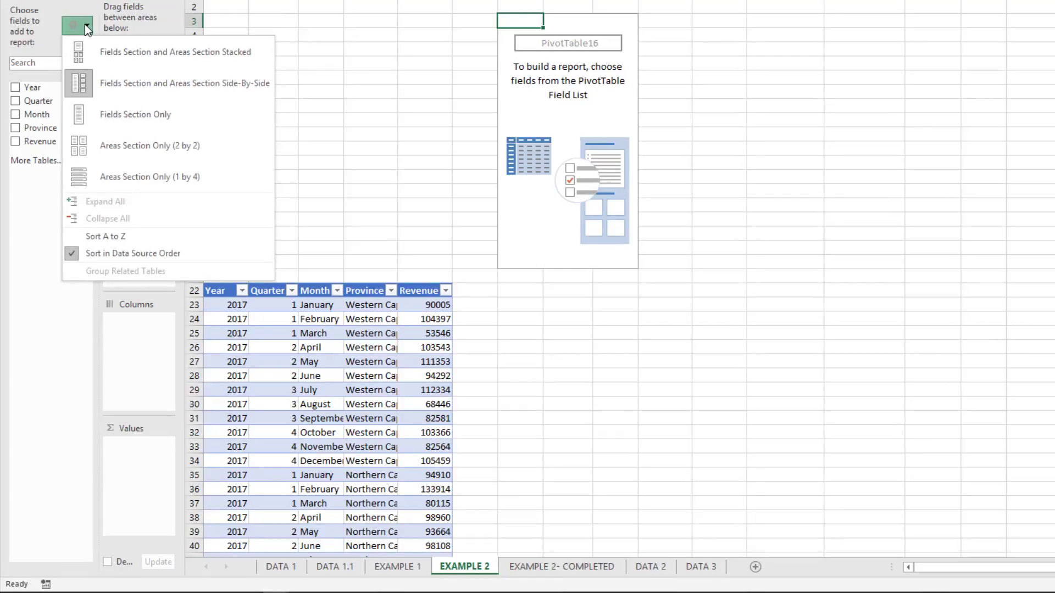
left_click(97, 117)
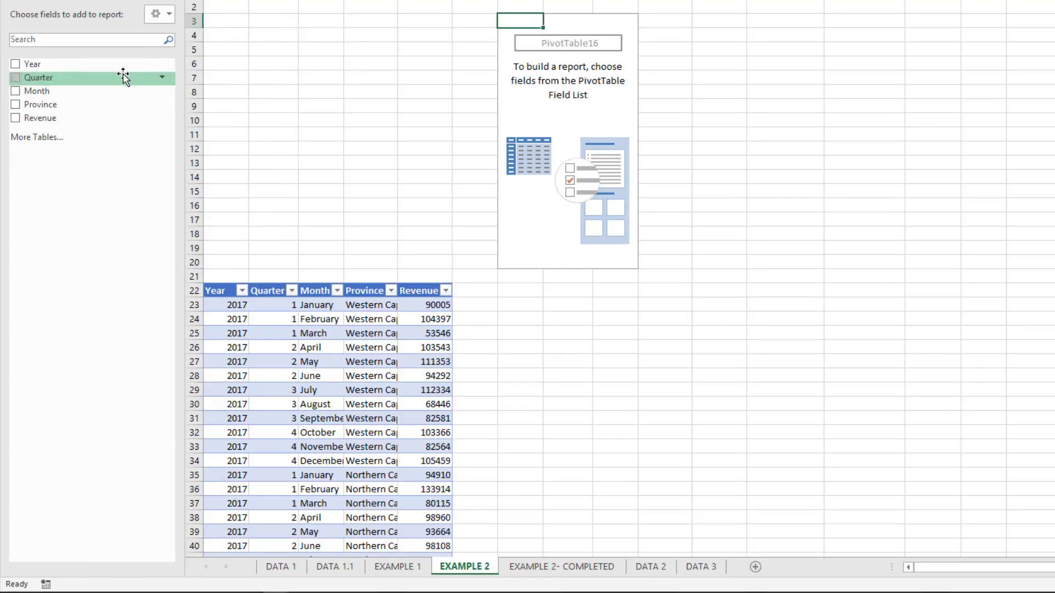
left_click(158, 18)
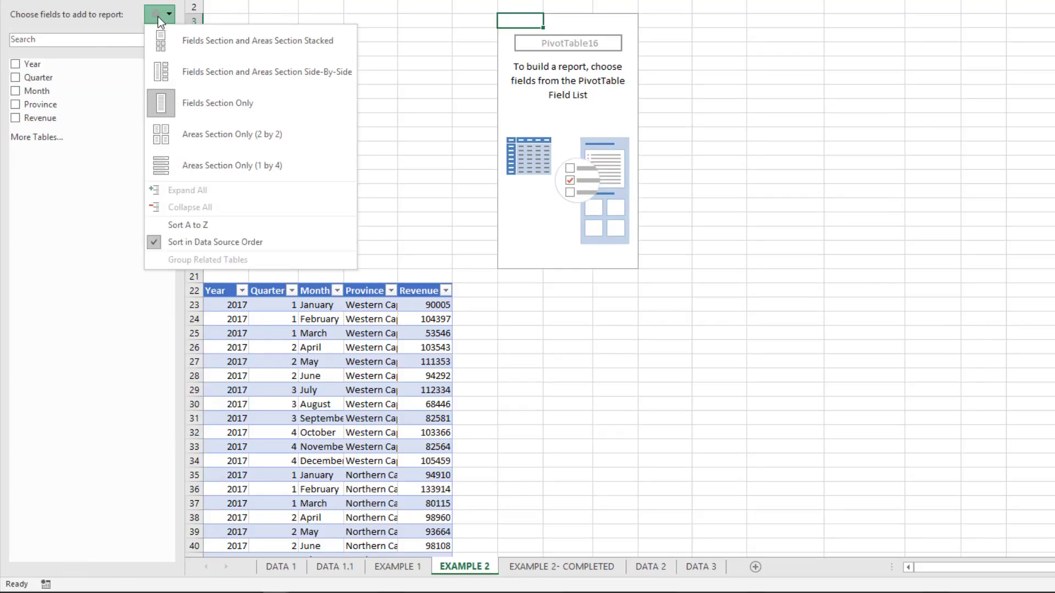
left_click(162, 134)
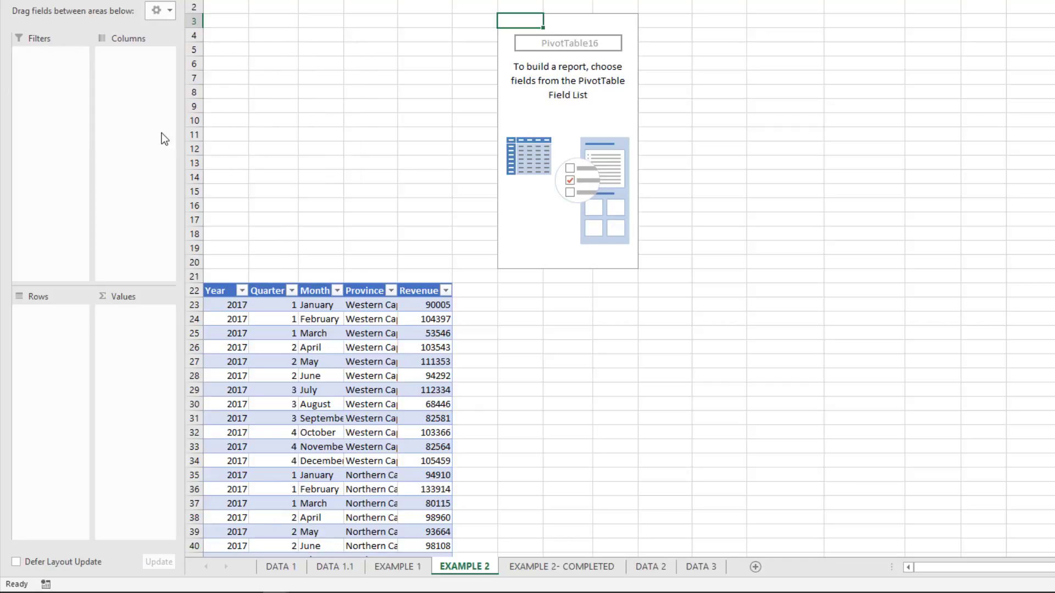
left_click(166, 12)
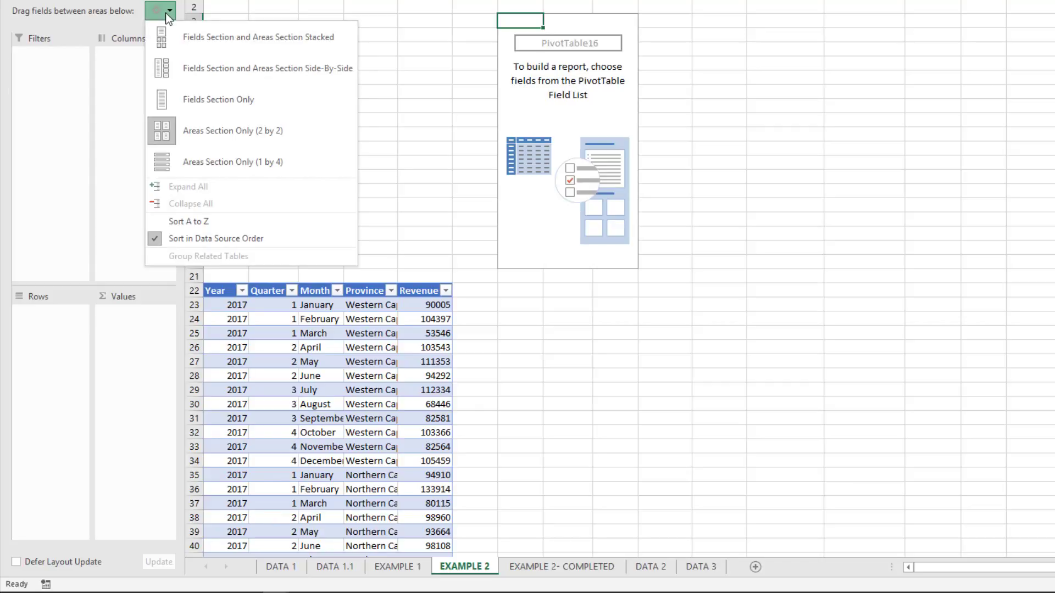
left_click(170, 163)
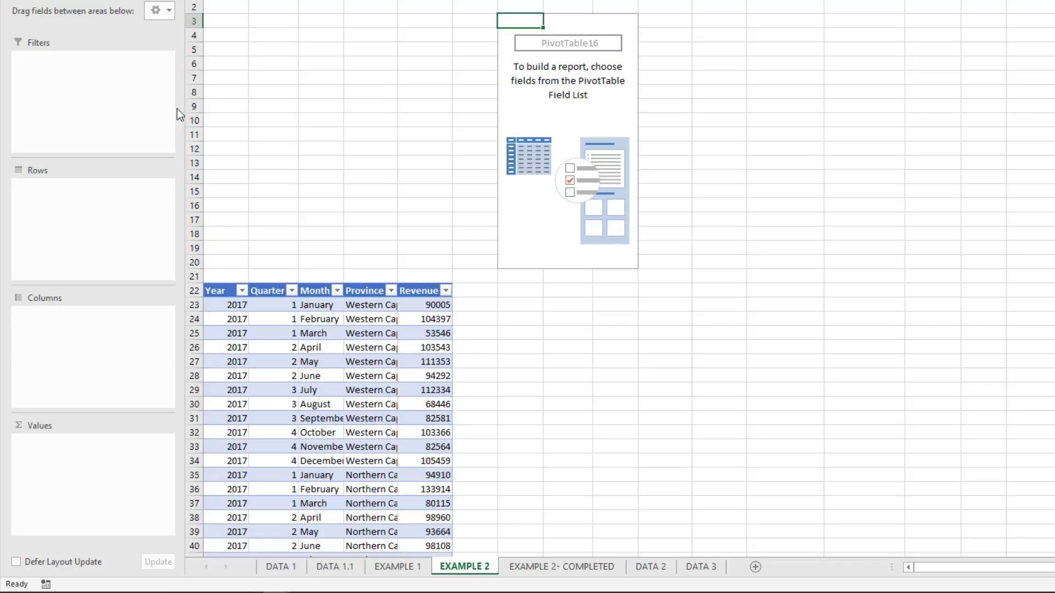
left_click(165, 12)
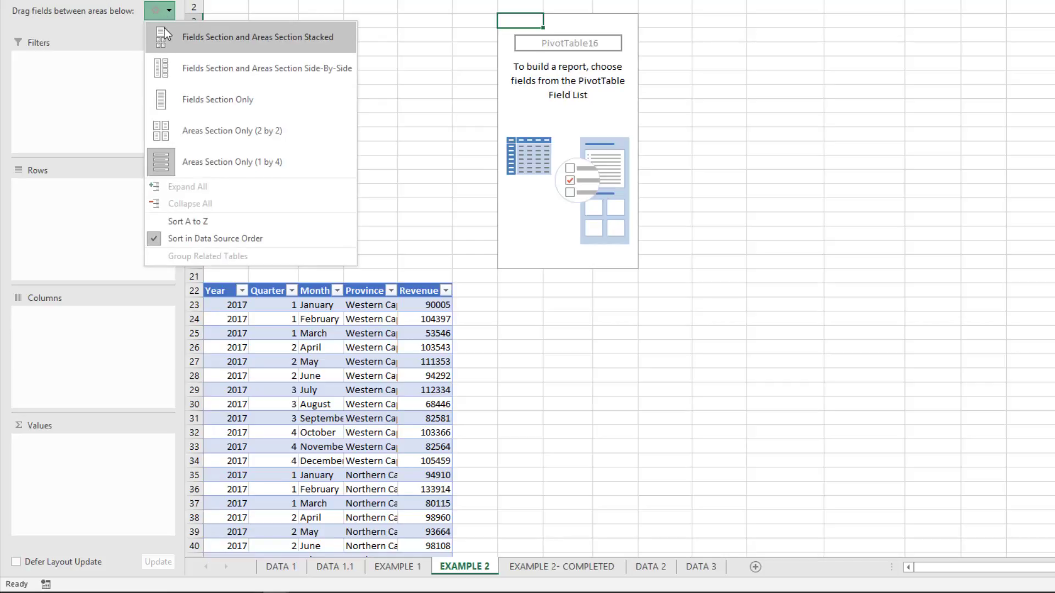
left_click(163, 33)
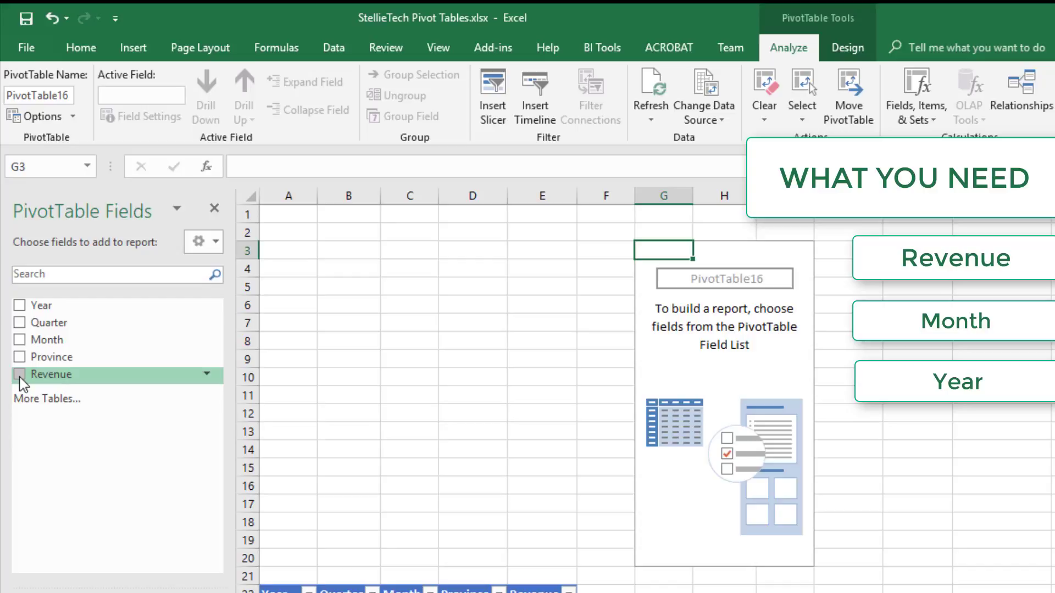
Add the Revenue, Month and Year fields so the pivot sums revenue for each month.
left_click(20, 375)
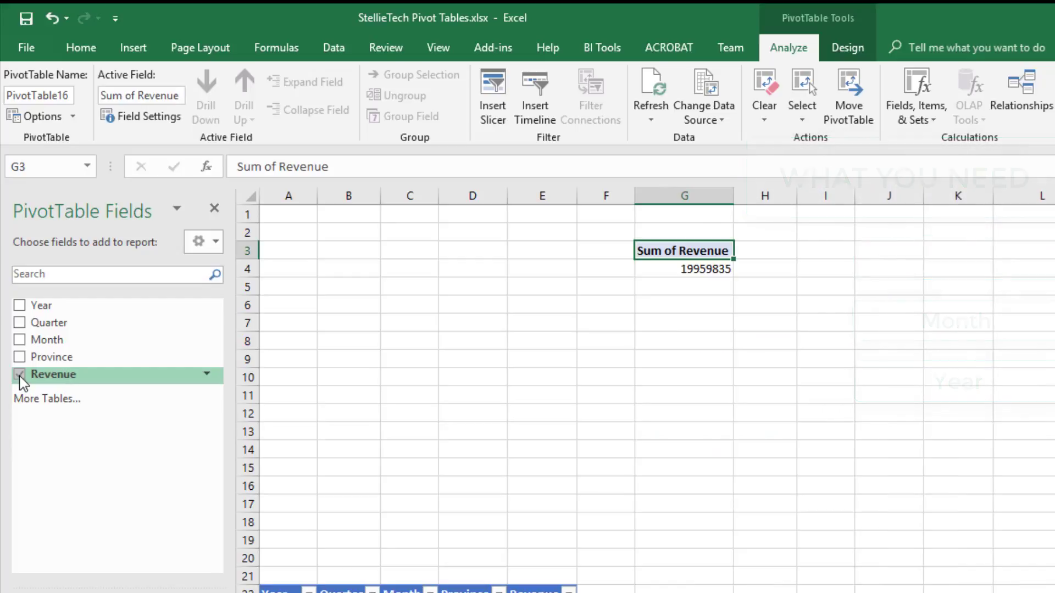
left_click(20, 341)
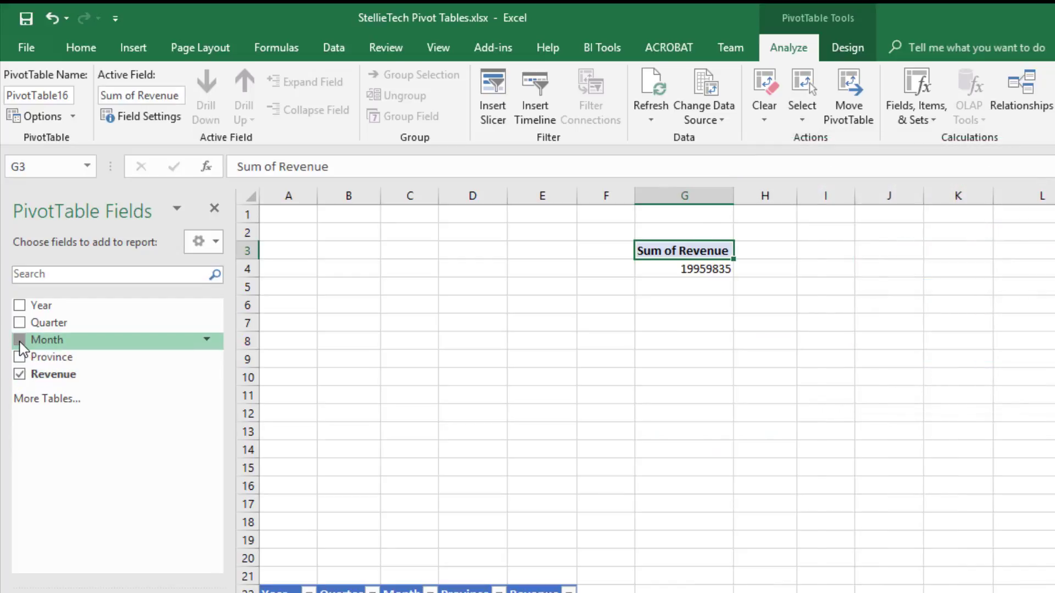
left_click(20, 306)
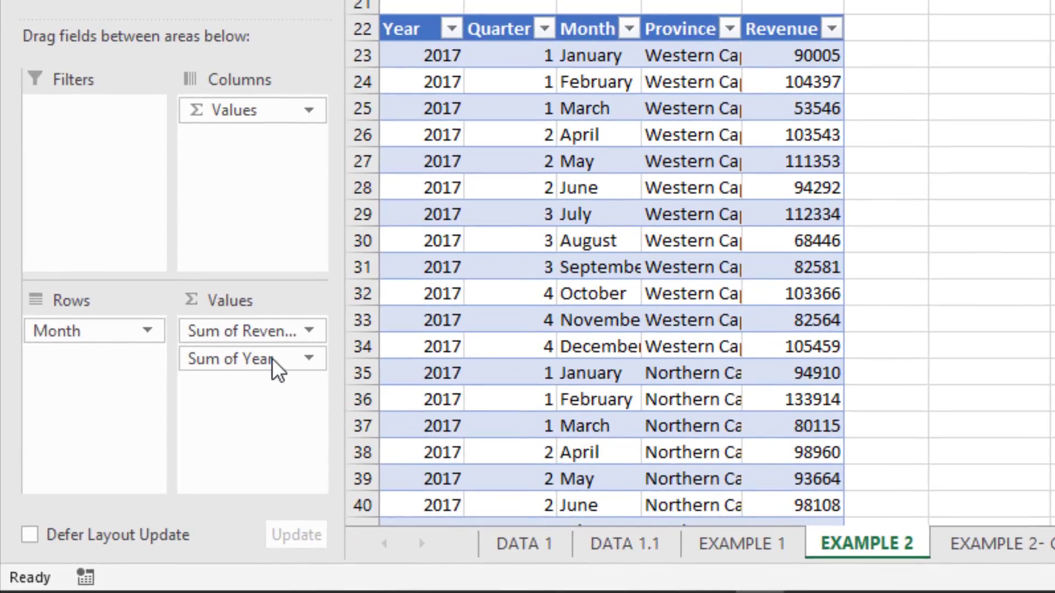
Move Year from Values to Columns, giving separate 2016 and 2017 revenue columns.
left_click_drag(263, 360, 244, 149)
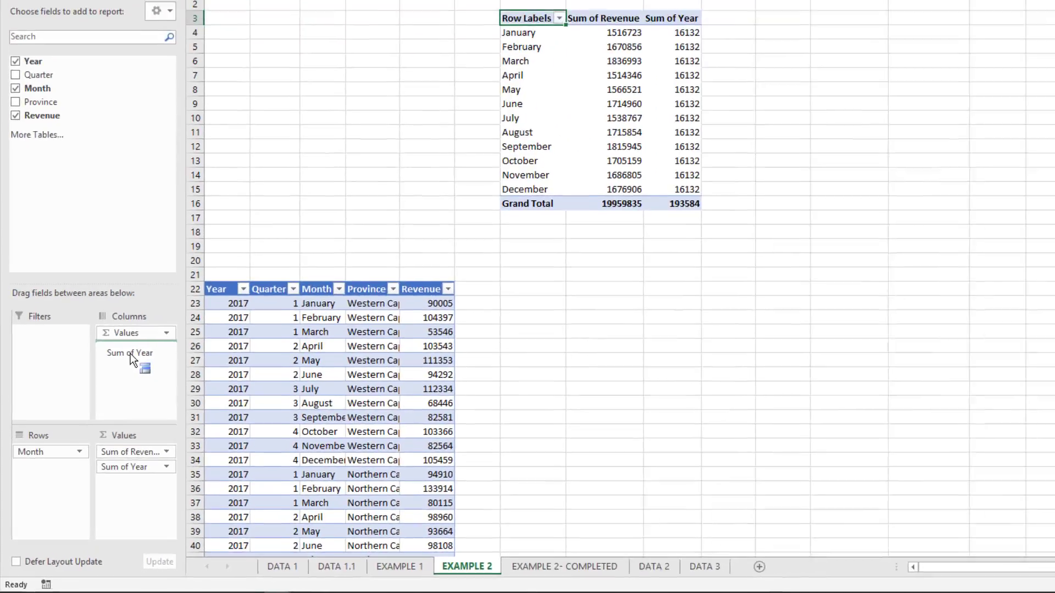
left_click_drag(130, 353, 127, 363)
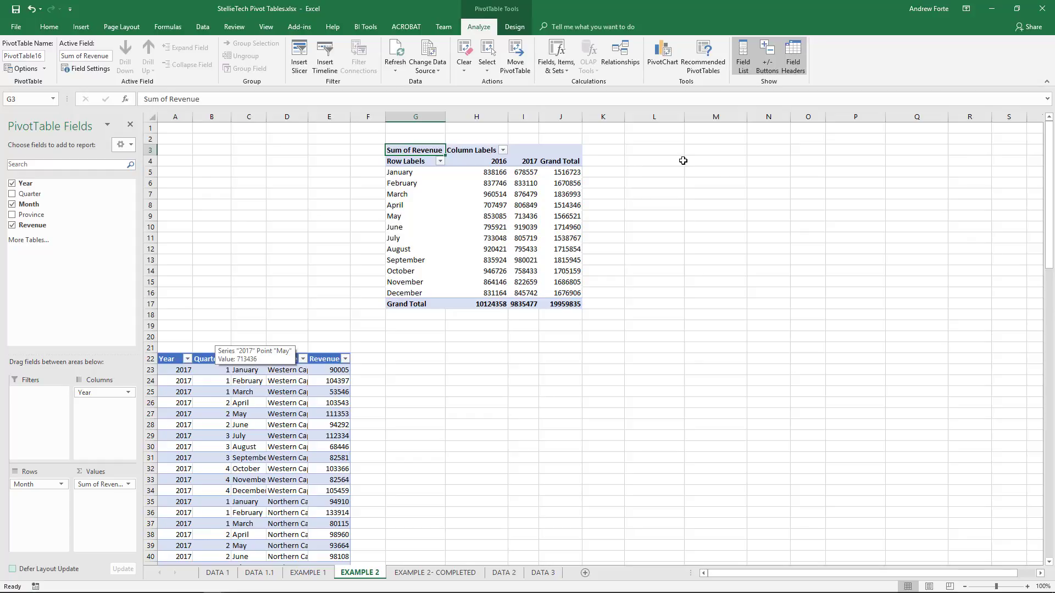
Toggle the pivot's field headers off and on, then rename the Column Labels header to YEAR.
left_click(789, 53)
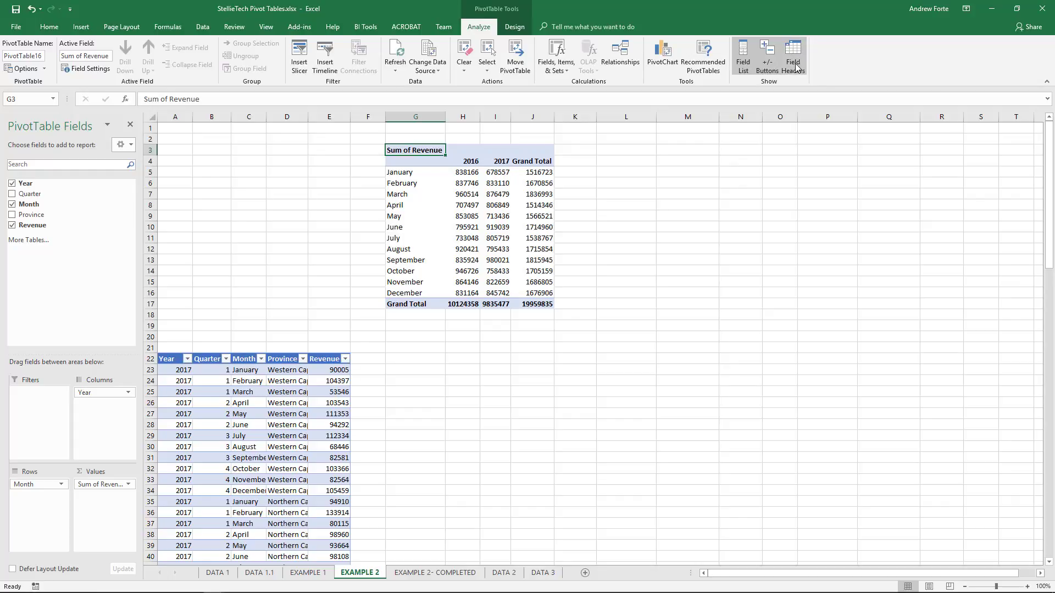
left_click(793, 56)
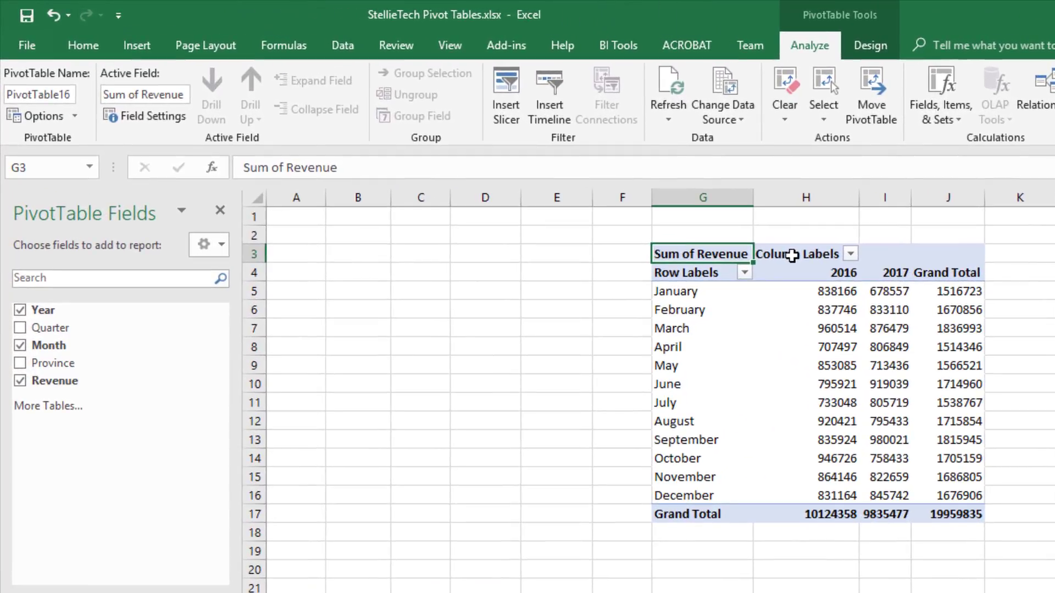
left_click(468, 150)
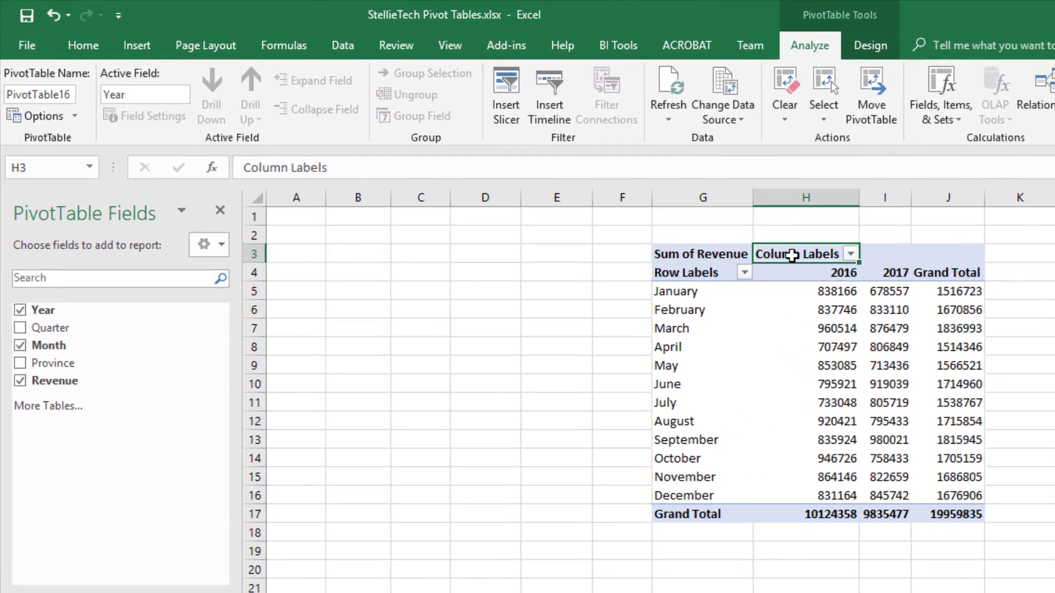
left_click(319, 171)
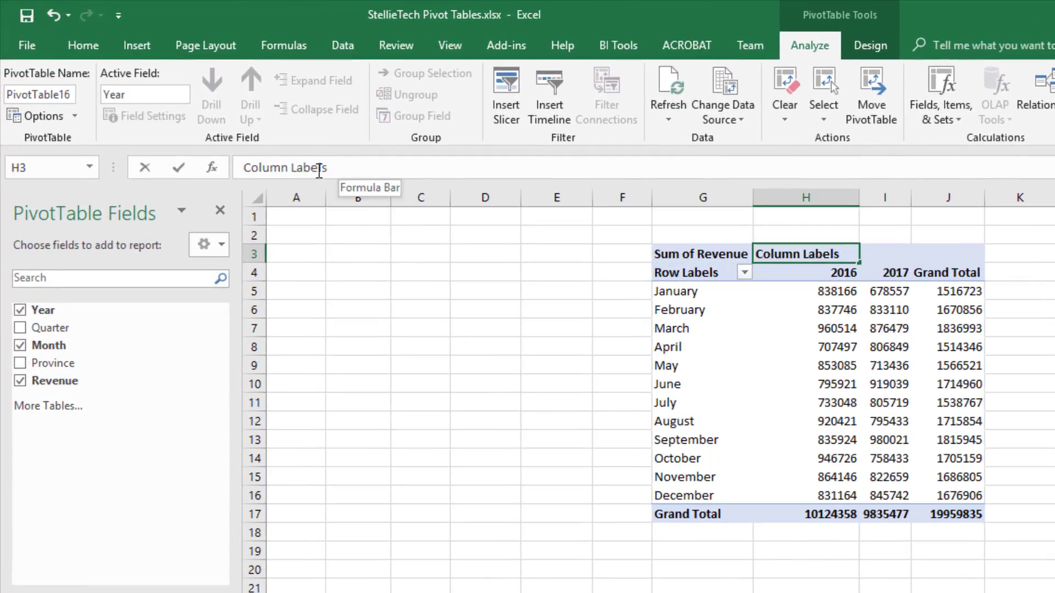
left_click_drag(319, 171, 243, 167)
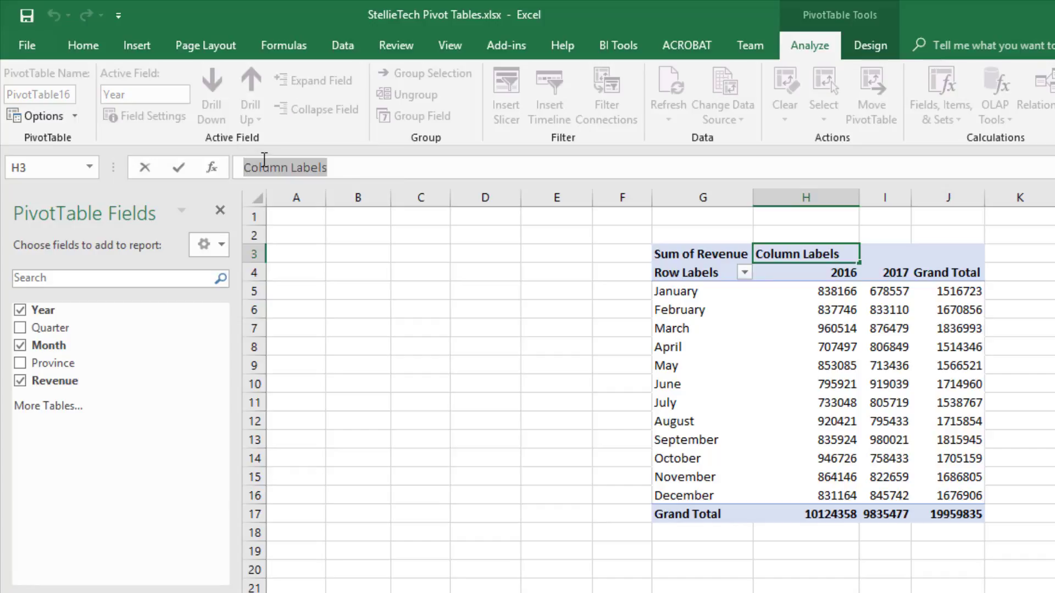
type("YEAR")
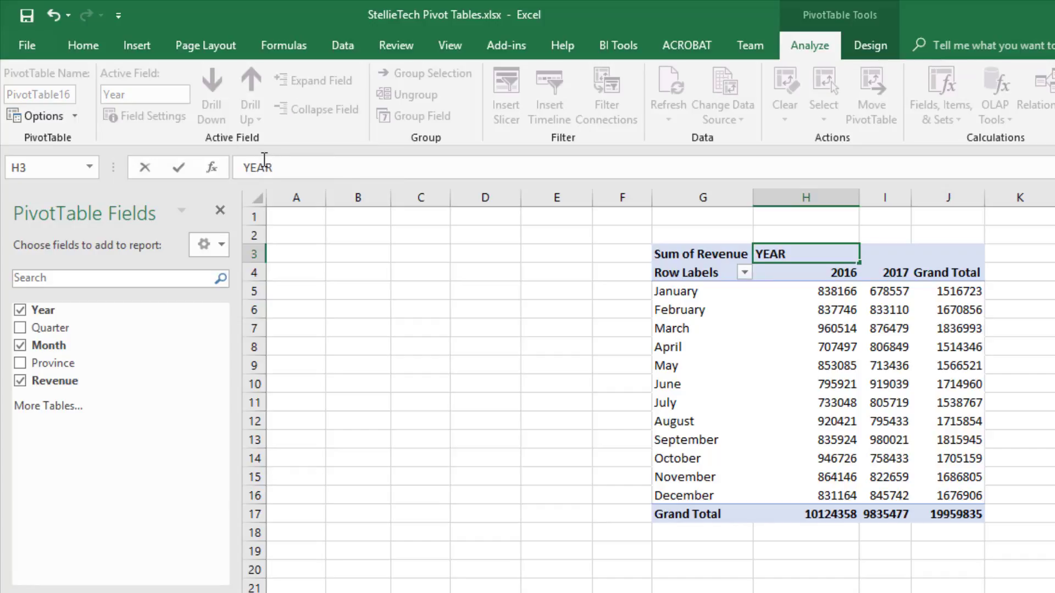
key("Return")
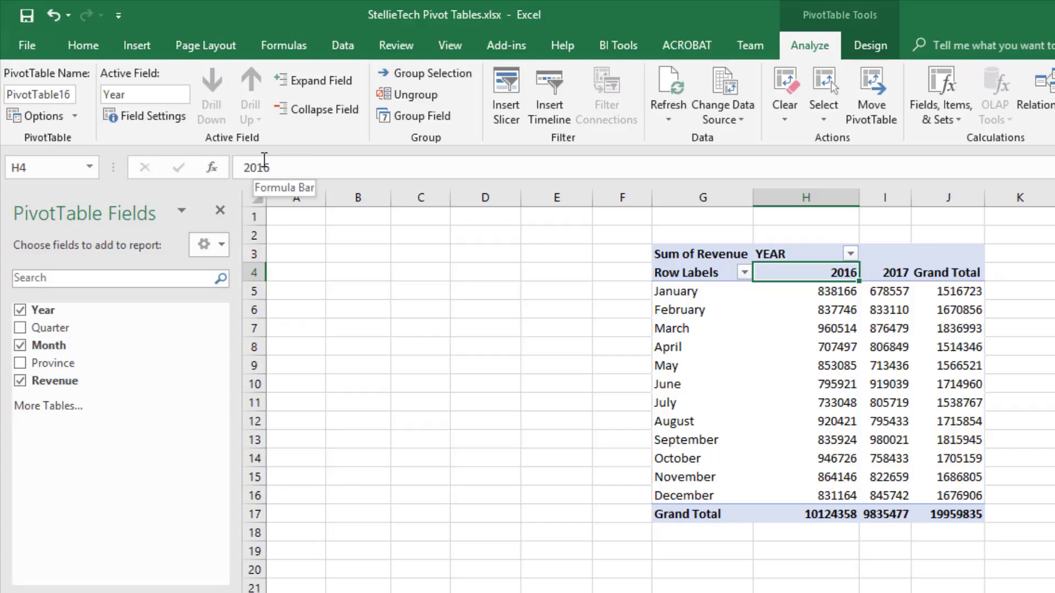
Rename the Row Labels header in G4 to MONTH.
left_click(689, 274)
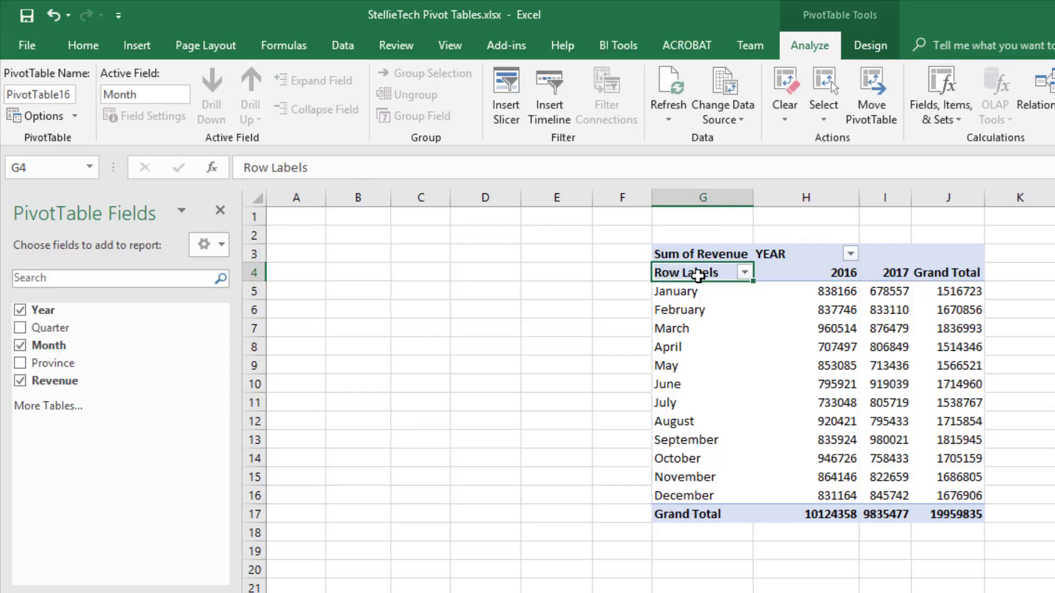
type("MONTH")
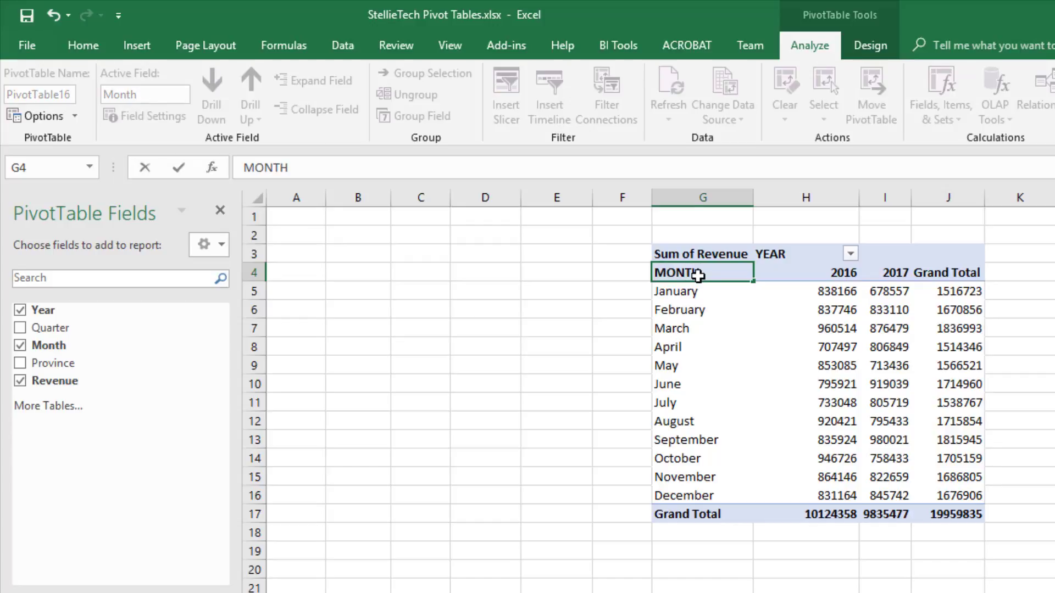
key("Return")
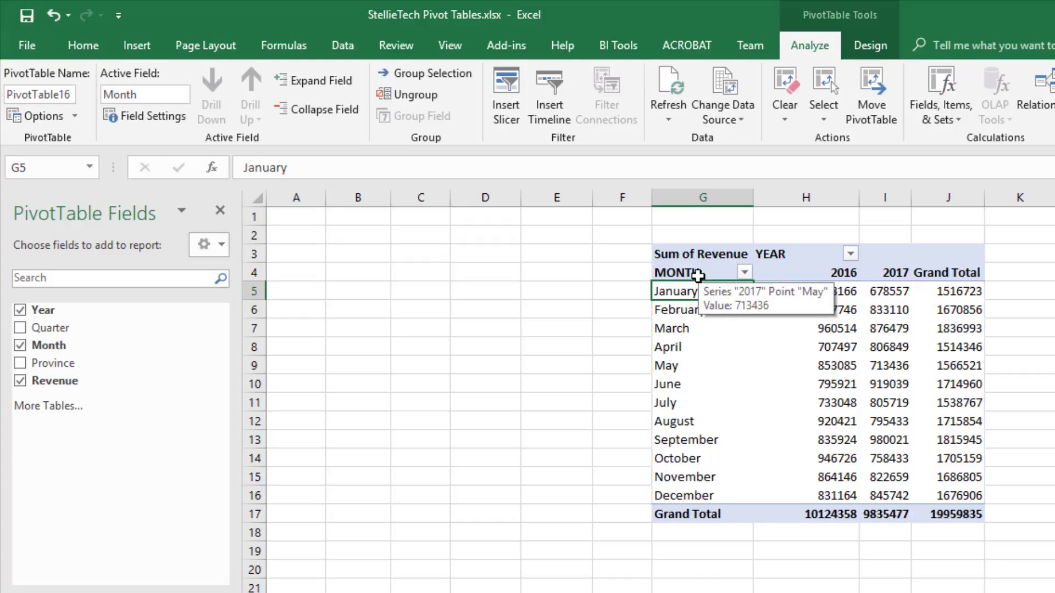
left_click(585, 340)
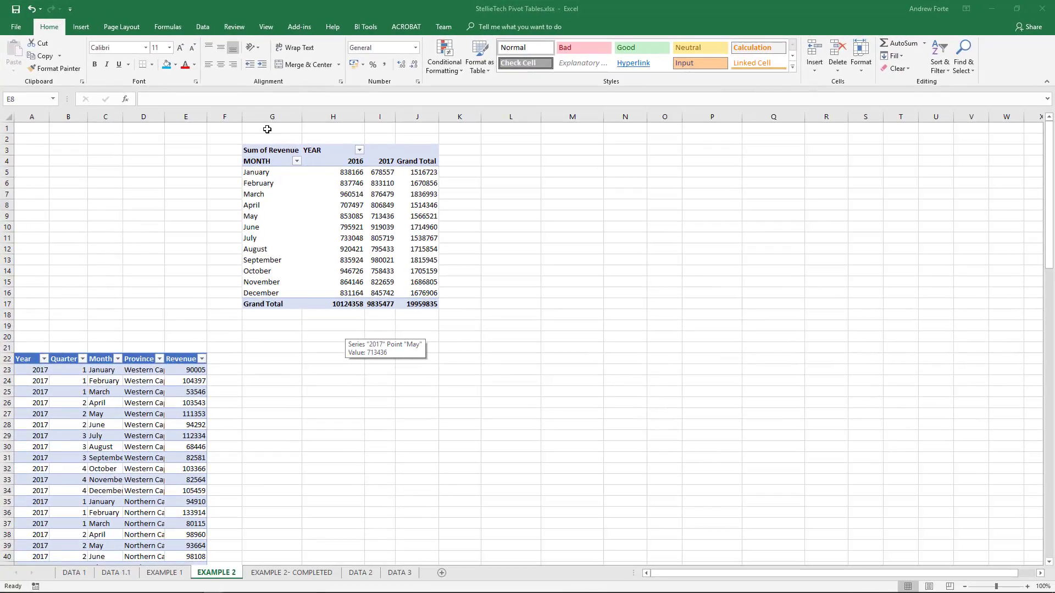
Merge and centre G1:J1 and enter the title 'Sales by Month'.
left_click_drag(267, 129, 409, 122)
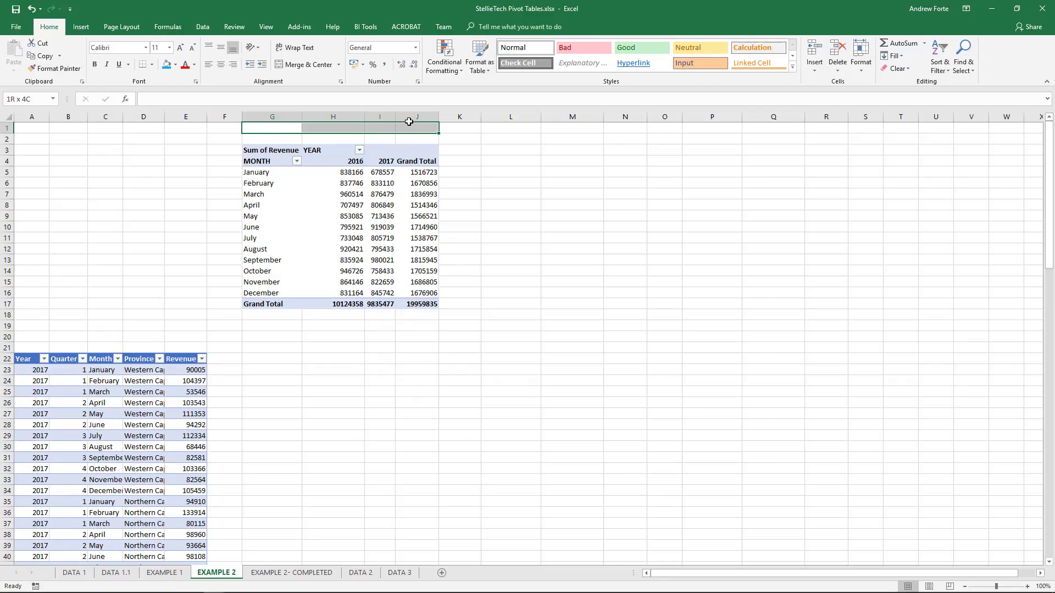
left_click(311, 65)
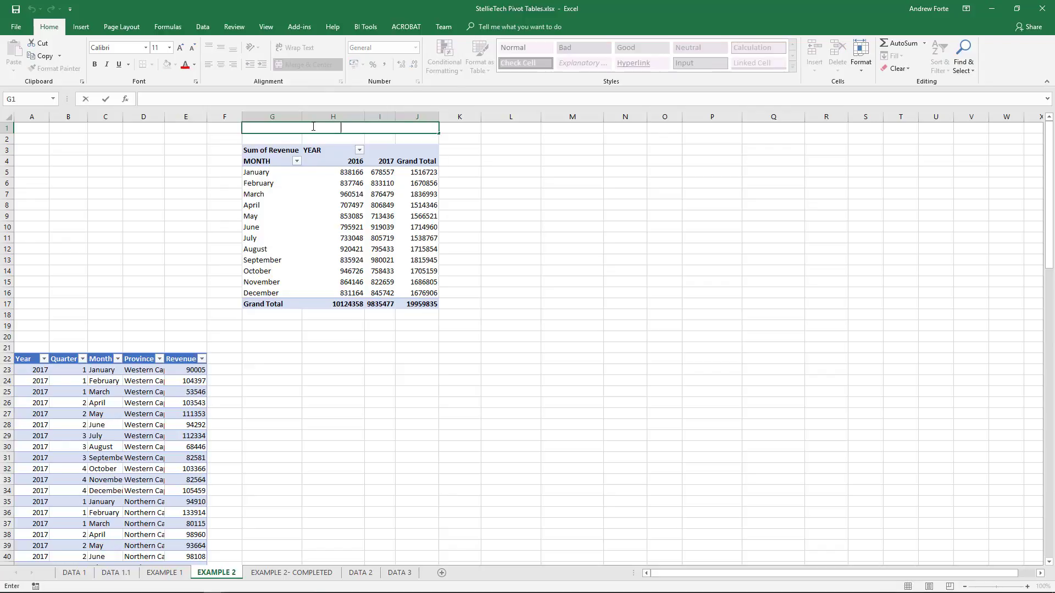
type("Sales by Mony")
key("BackSpace")
type("th")
key("Return")
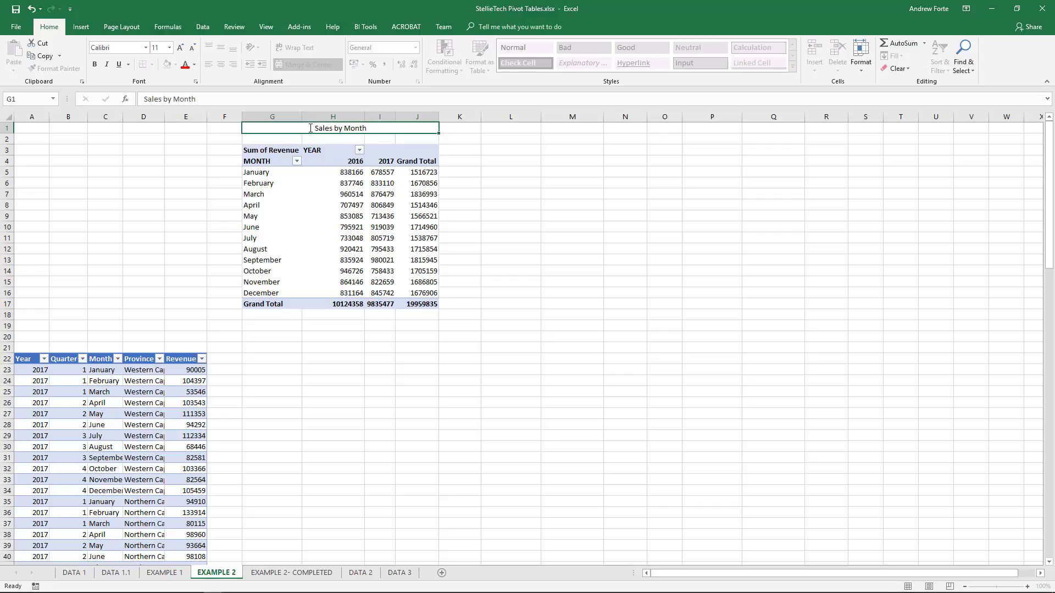